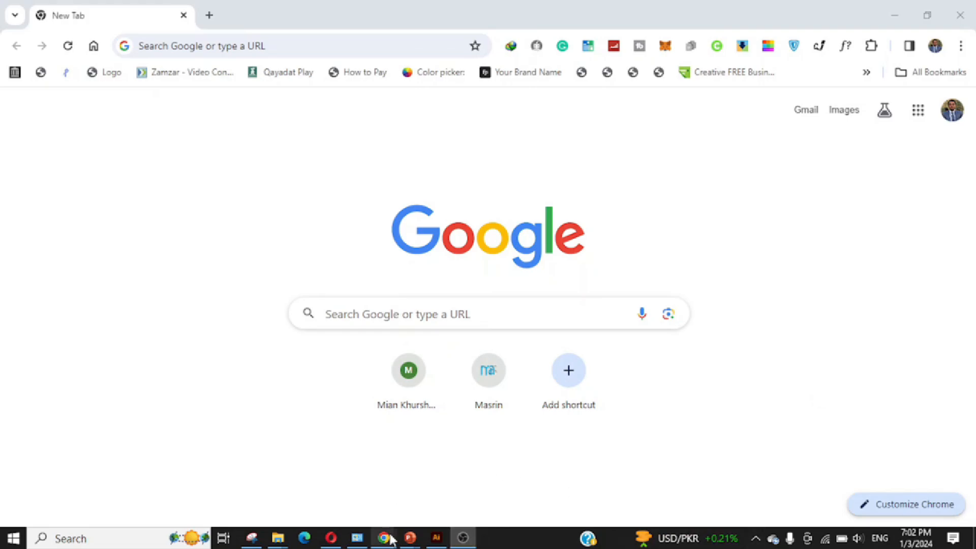
Search Google for "image compressor online"
mouse_move(391, 539)
left_click(496, 491)
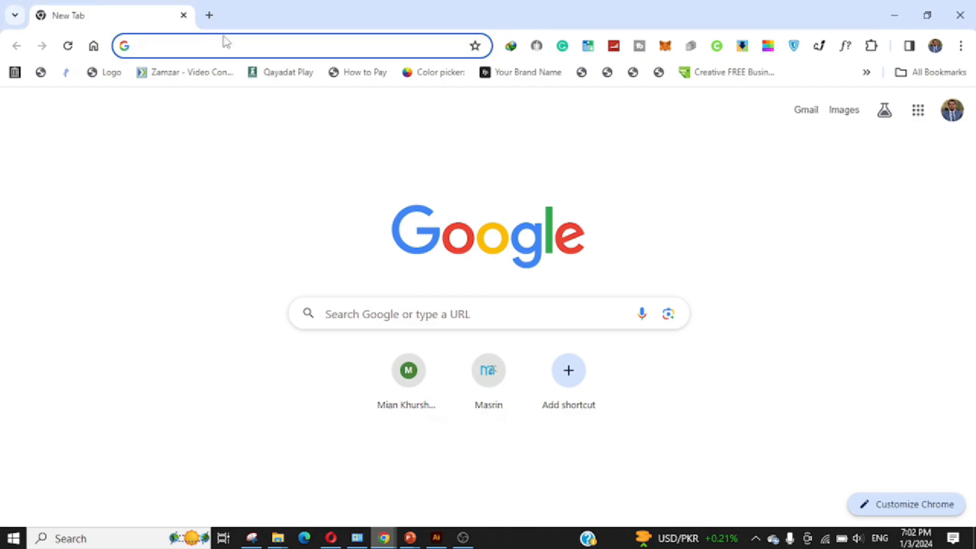
type("image com")
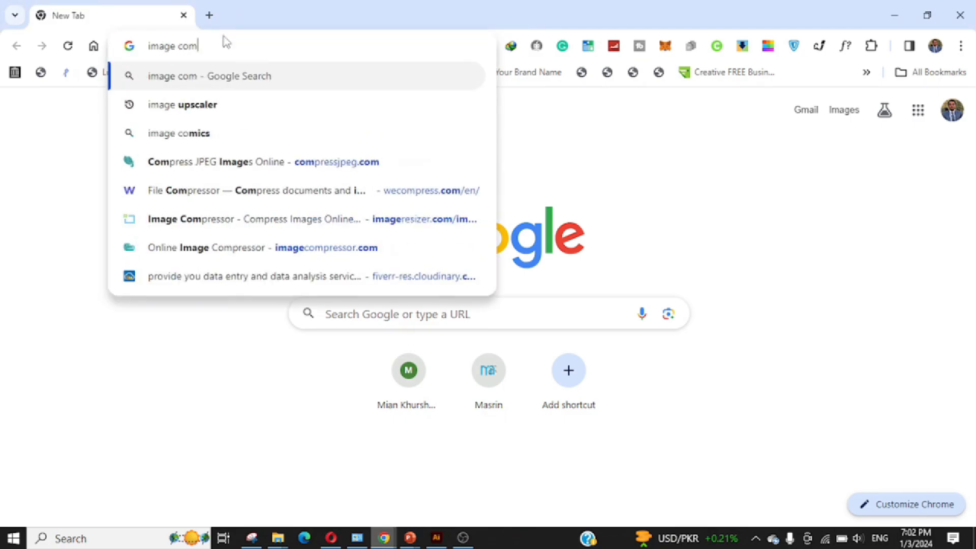
left_click(217, 134)
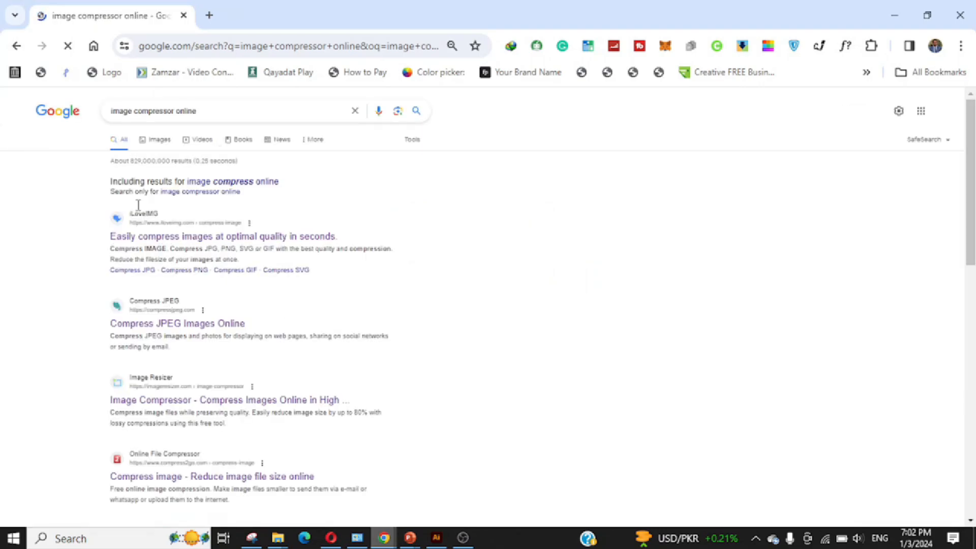
Open the iLoveIMG, Compress JPEG and Image Resizer search results in separate new tabs
scroll(183, 308, "down", 1)
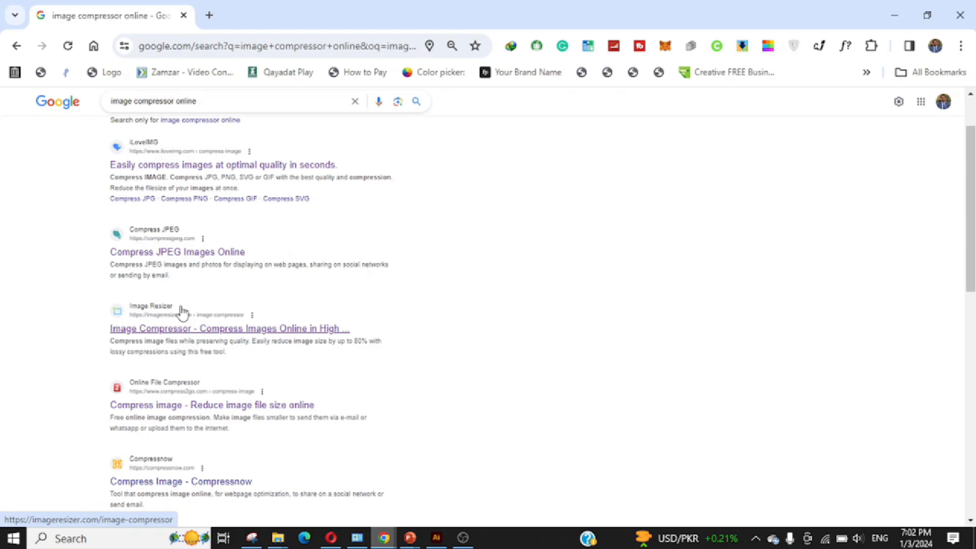
scroll(220, 254, "up", 1)
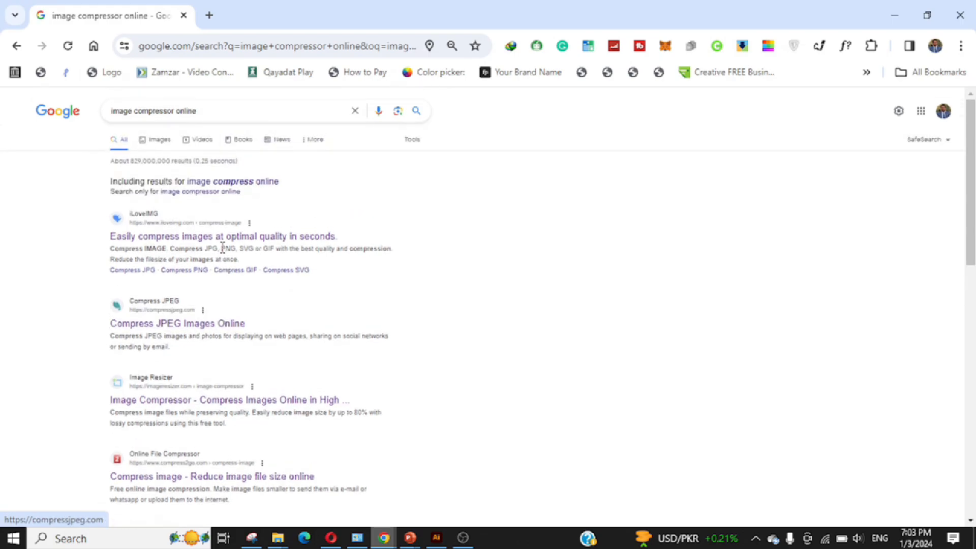
right_click(223, 235)
left_click(243, 246)
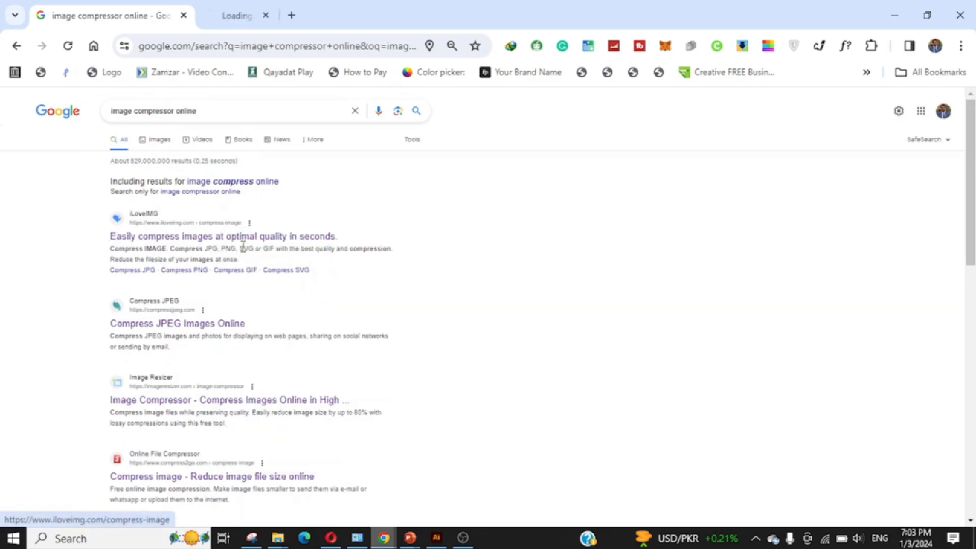
right_click(196, 327)
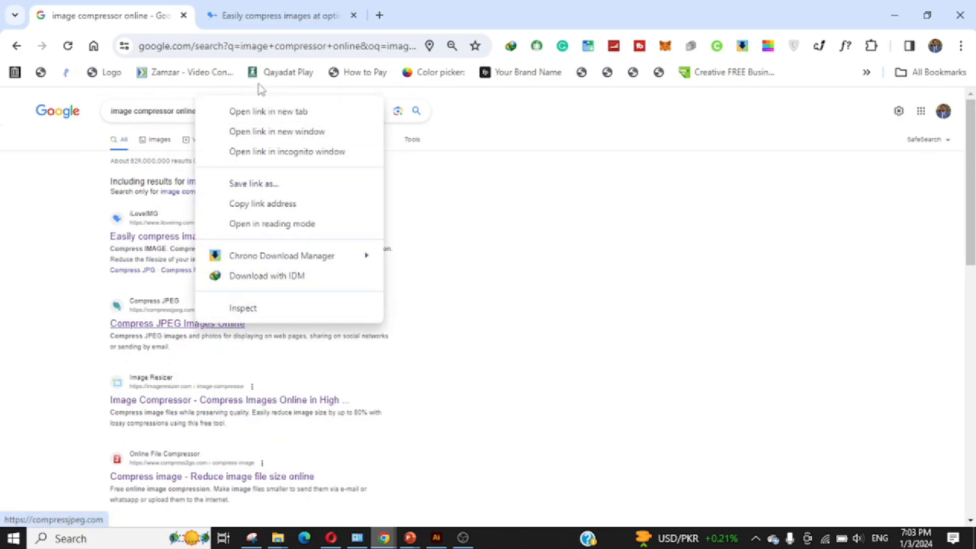
left_click(265, 117)
right_click(233, 405)
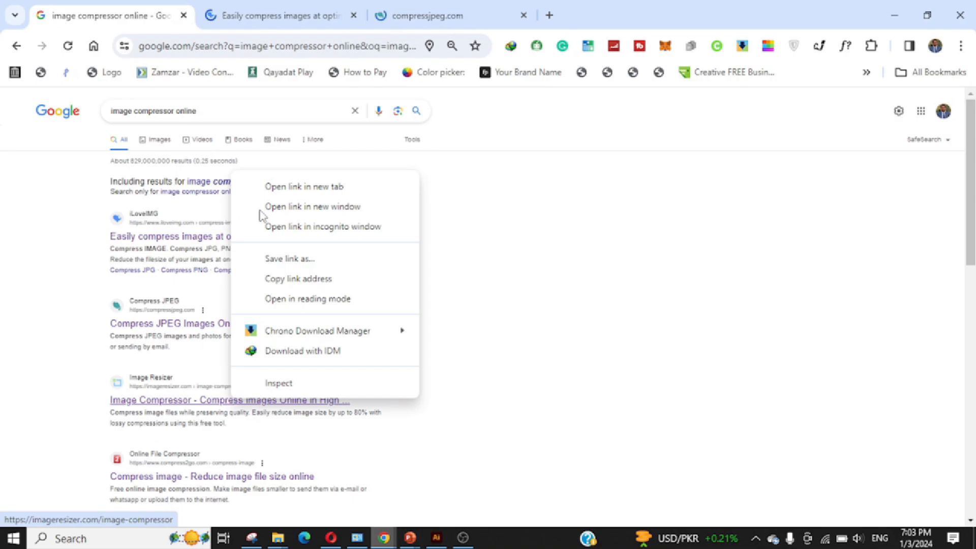
left_click(287, 186)
Open the Online File Compressor and Compressnow search results in separate new tabs
scroll(249, 381, "down", 3)
right_click(248, 340)
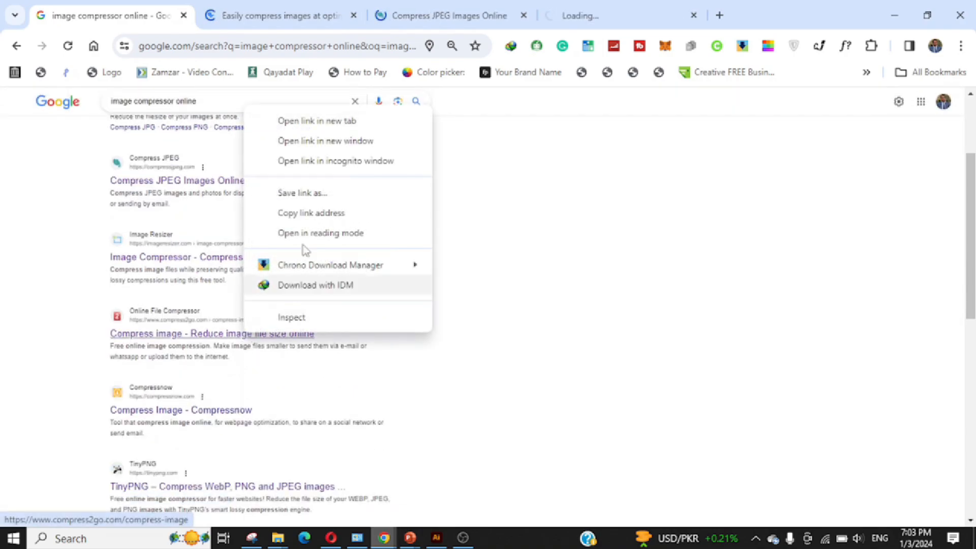
left_click(316, 122)
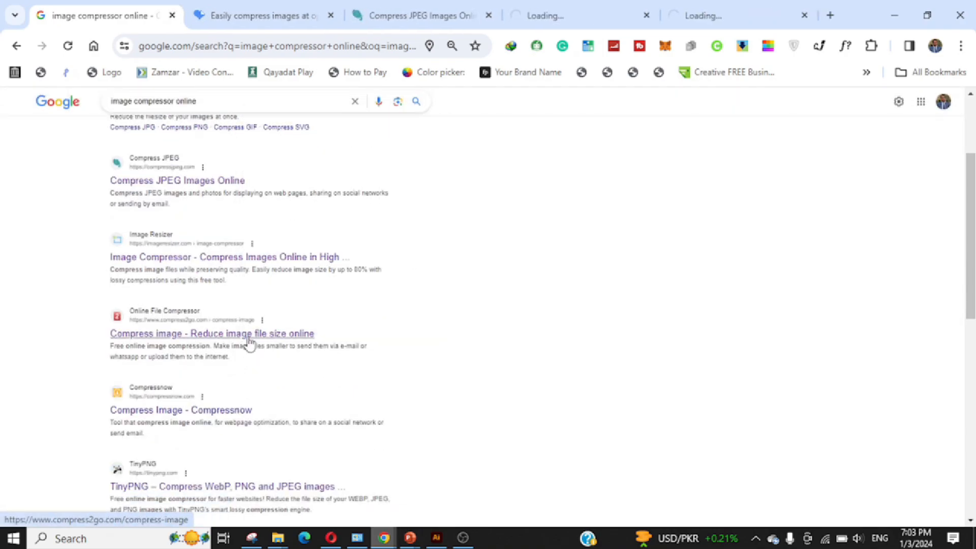
right_click(196, 415)
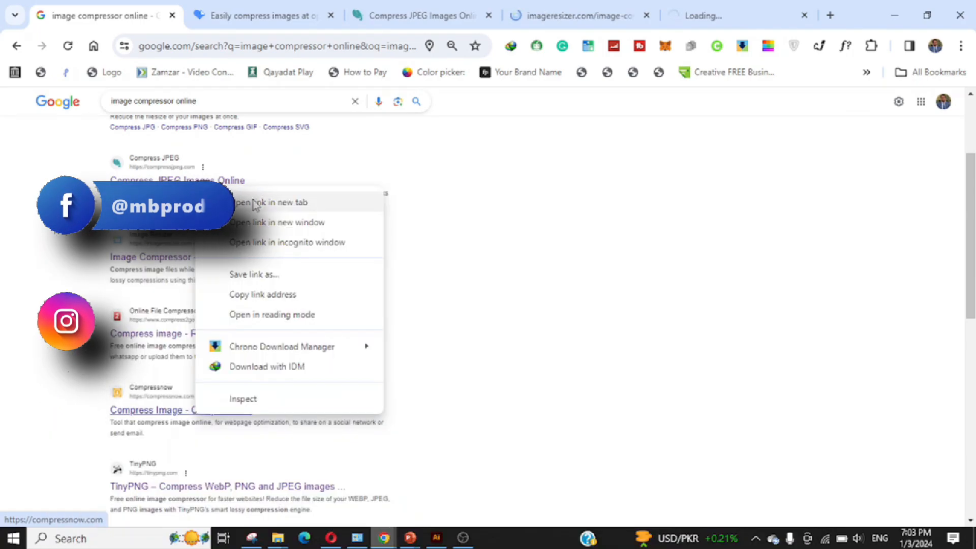
left_click(250, 194)
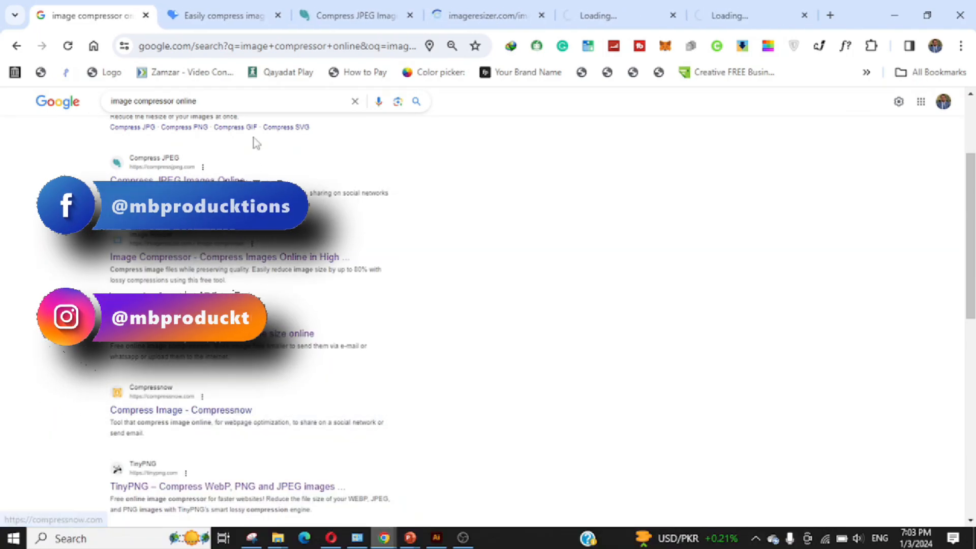
Choose the portrait photo of the man in the dark sweater from Downloads as the image for iLoveIMG
left_click(196, 6)
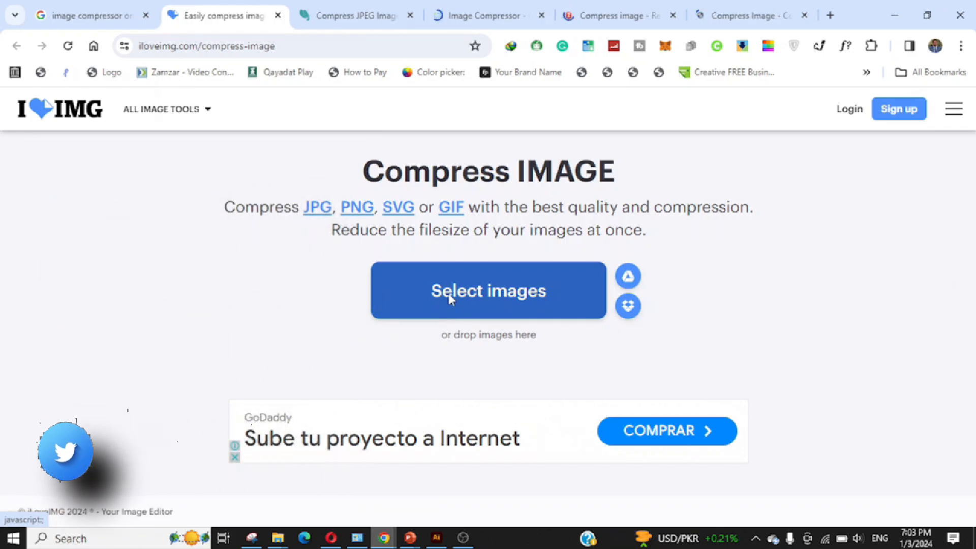
left_click(452, 295)
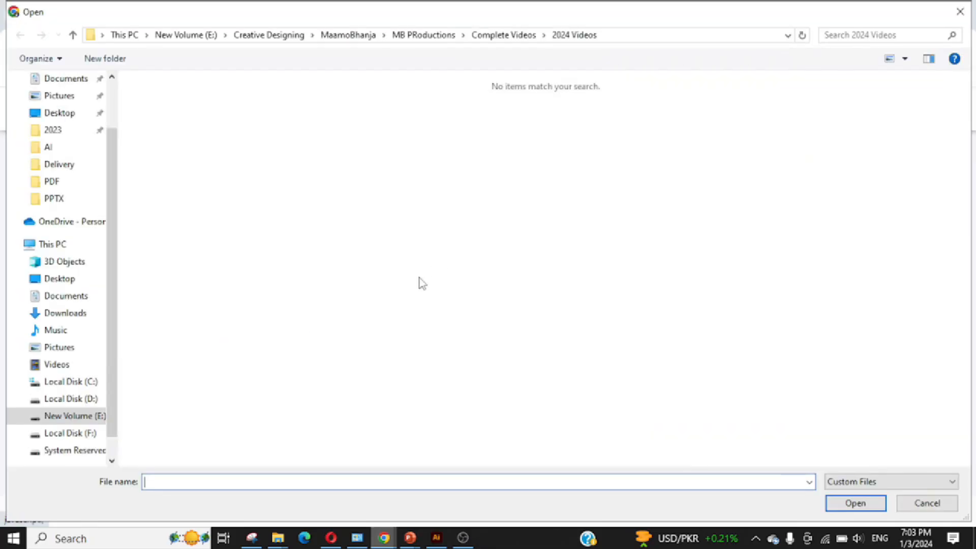
scroll(90, 148, "up", 2)
left_click(54, 125)
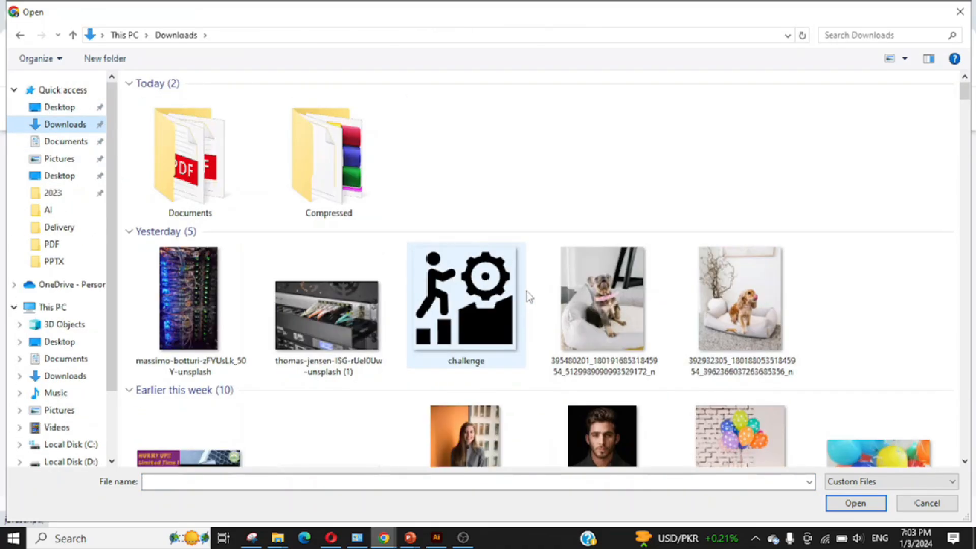
left_click(610, 448)
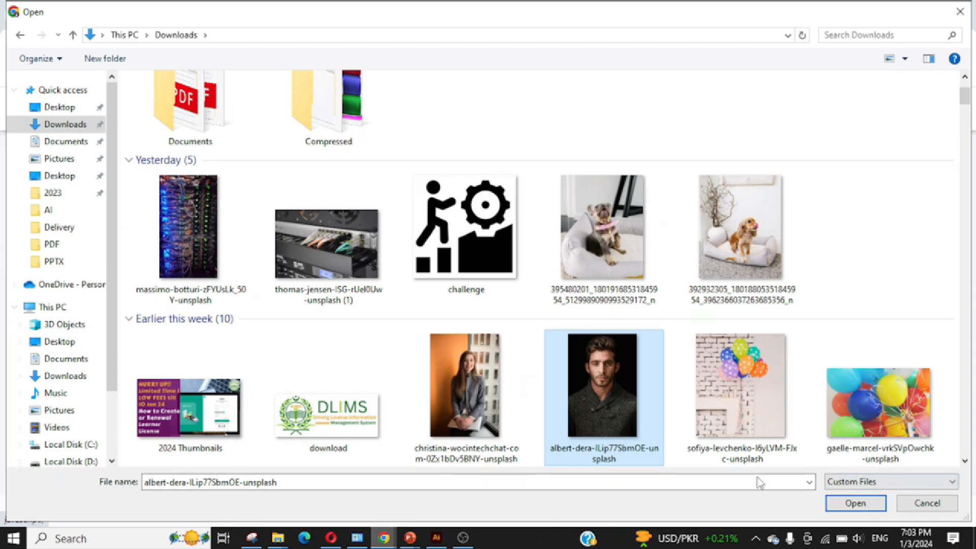
Check the selected portrait's file size in its properties, and upload and compress it on iLoveIMG
right_click(628, 463)
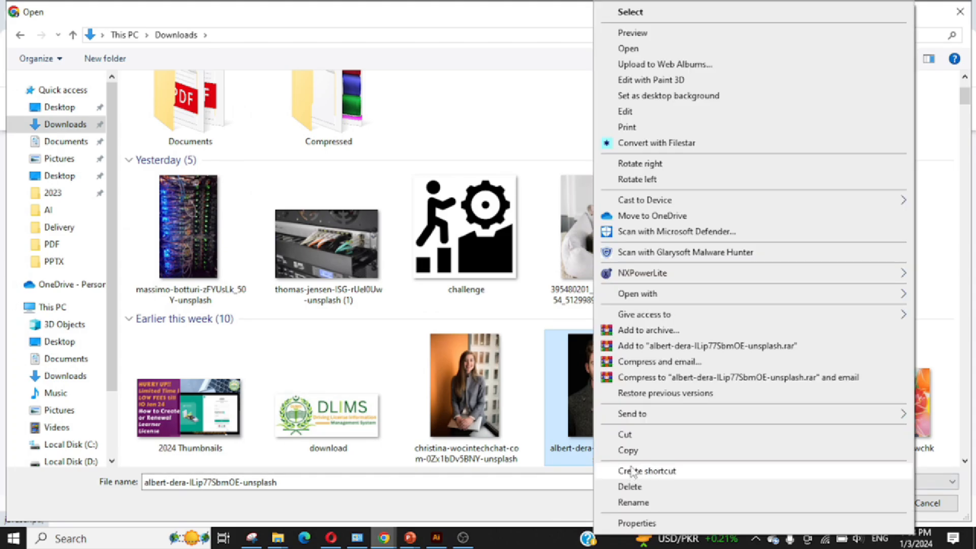
left_click(636, 523)
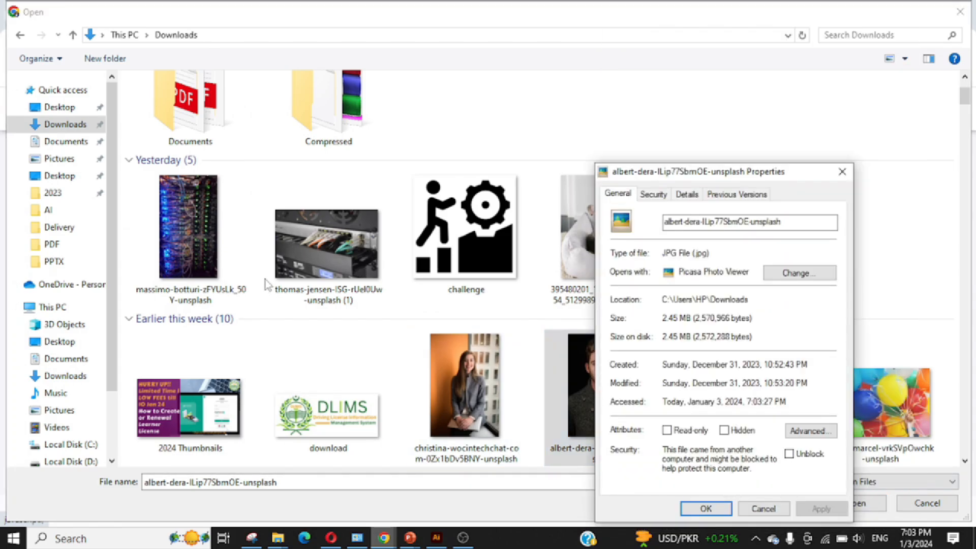
left_click(763, 508)
left_click(862, 503)
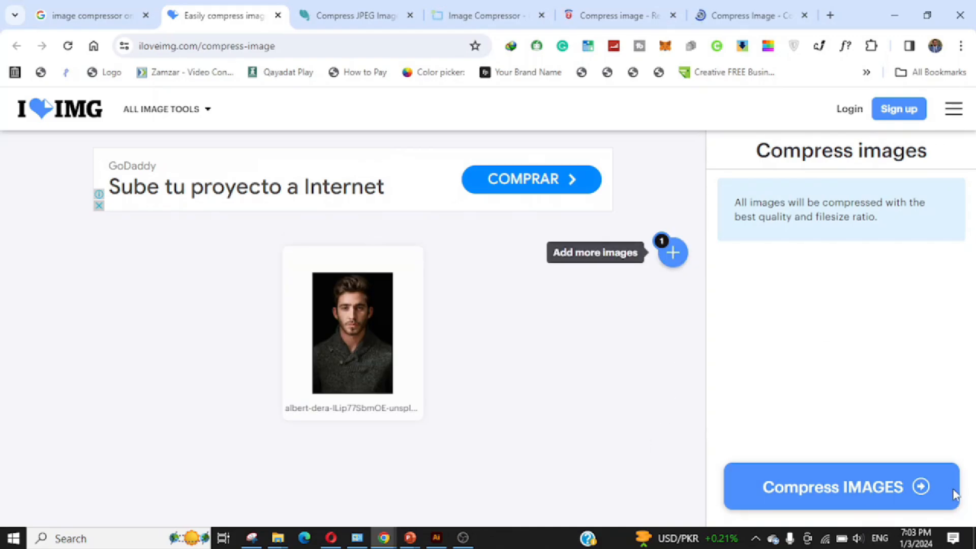
left_click(901, 484)
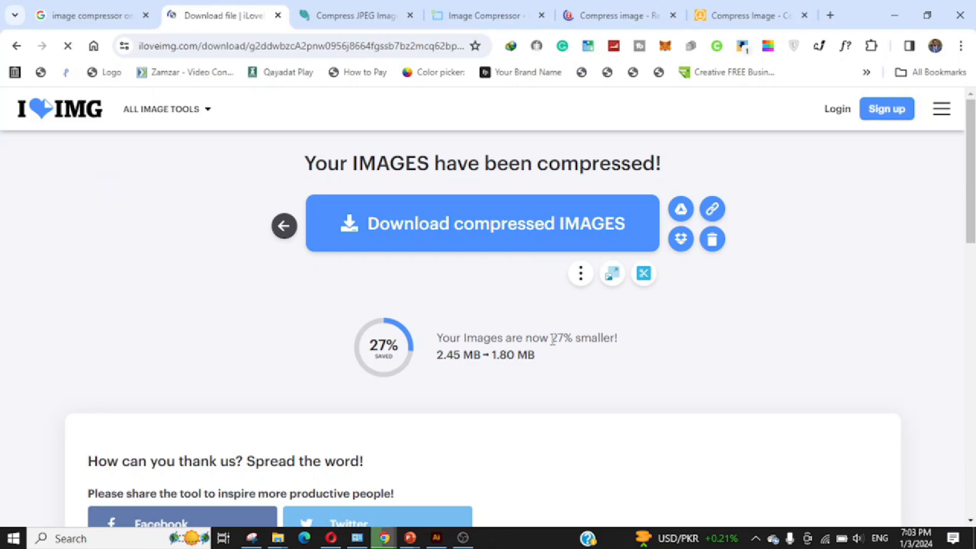
Upload the original portrait of the man from Downloads to the Compress JPEG site for JPEG compression
left_click(342, 14)
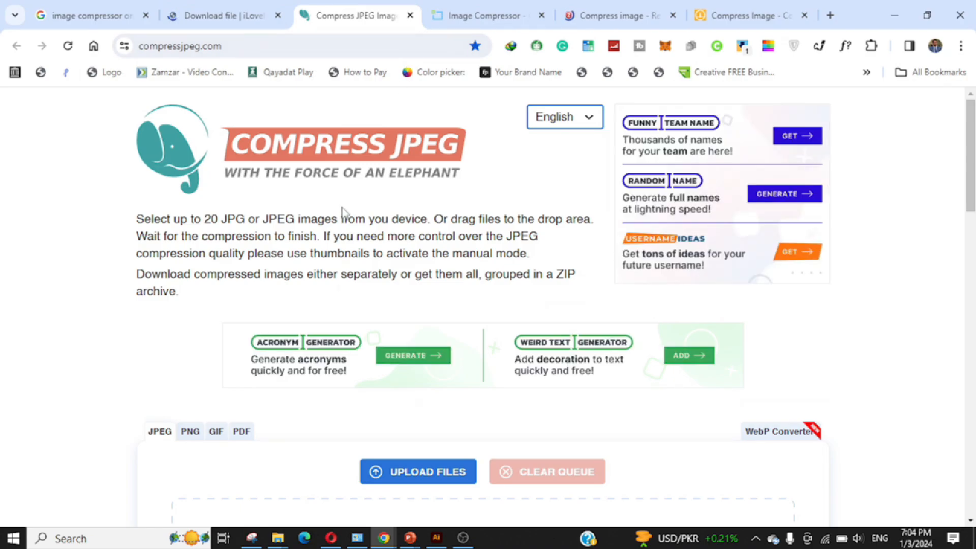
left_click(438, 473)
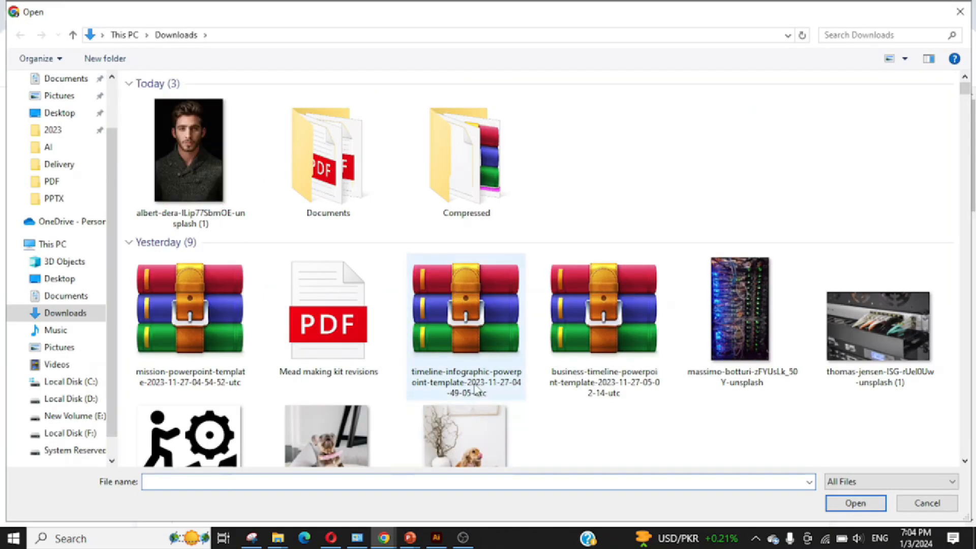
scroll(404, 300, "down", 8)
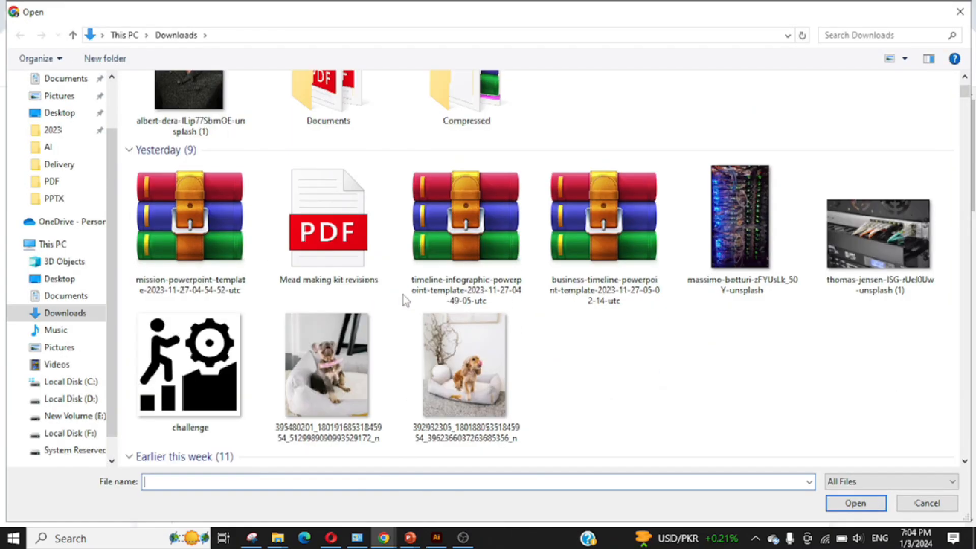
scroll(552, 245, "up", 8)
left_click(627, 455)
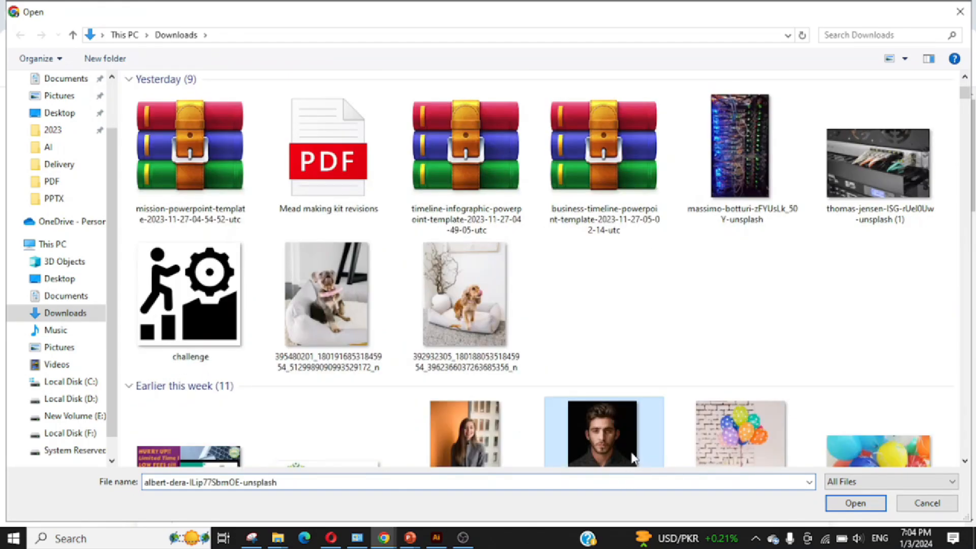
left_click(855, 503)
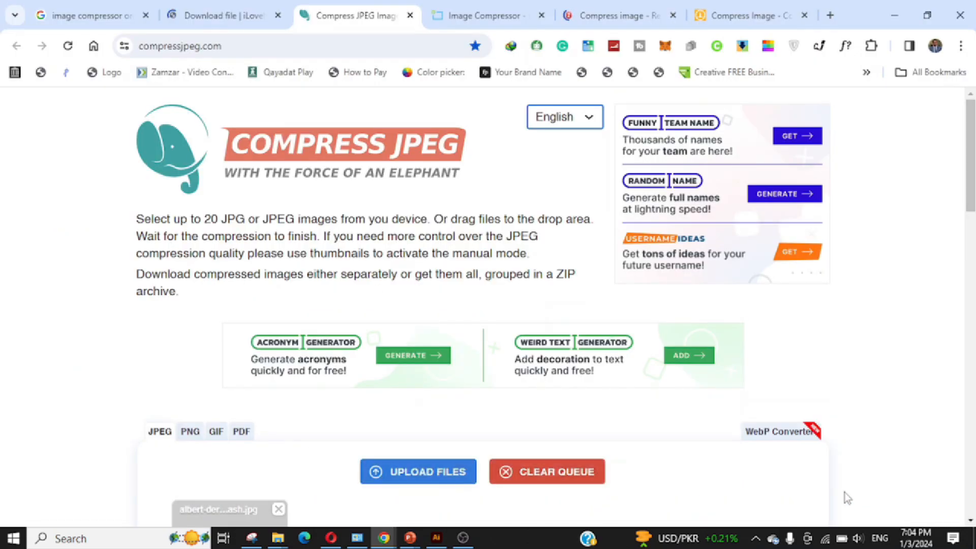
Download the compressed portrait from the Compress JPEG upload queue
scroll(819, 349, "down", 3)
scroll(819, 349, "down", 3)
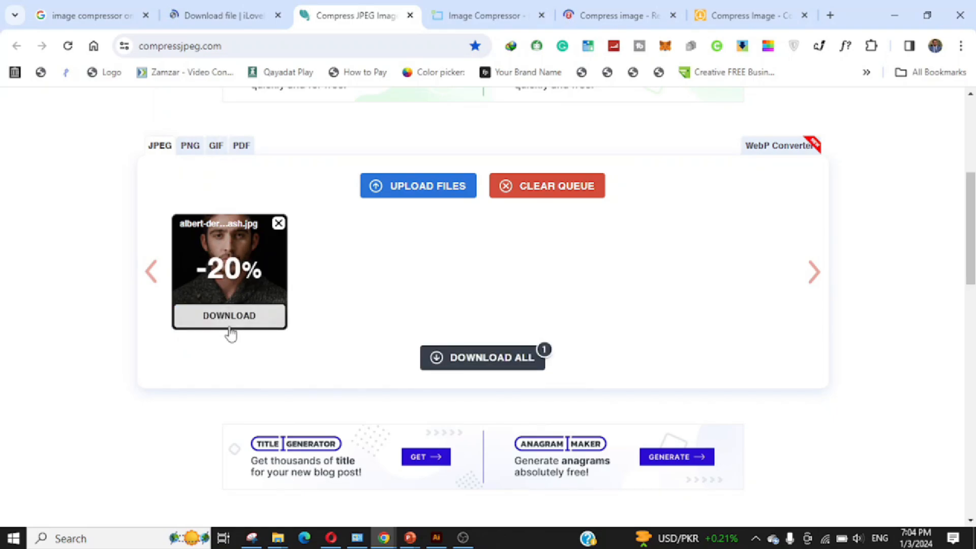
scroll(401, 330, "down", 1)
scroll(399, 331, "up", 1)
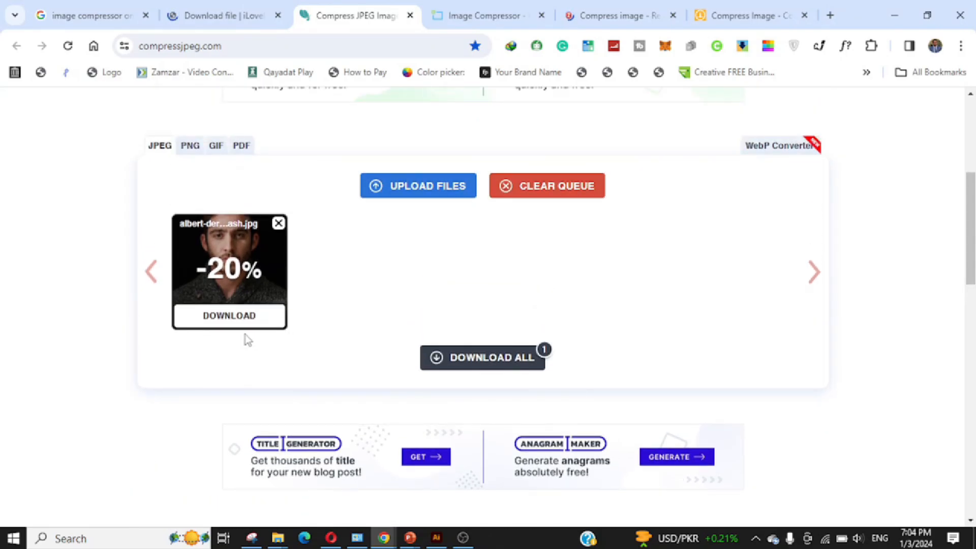
left_click(226, 315)
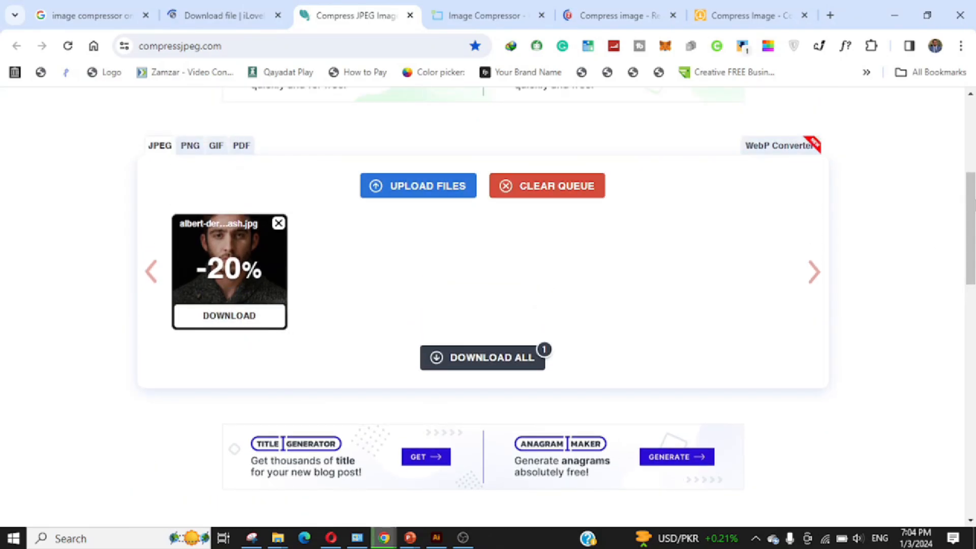
Compare the Compress JPEG file size in the recent downloads with the iLoveIMG compression result
left_click(742, 46)
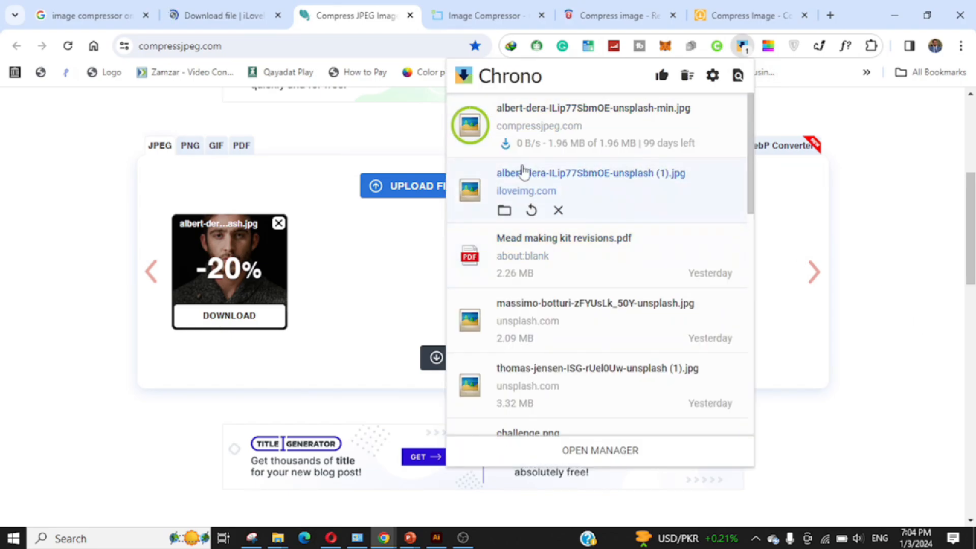
key("ctrl+shift+Tab")
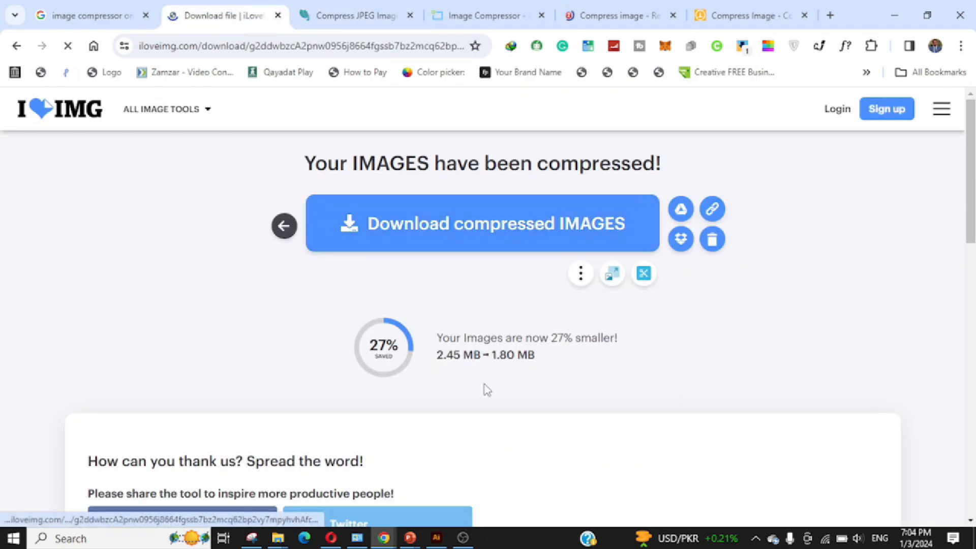
left_click(375, 7)
Upload the original portrait from Downloads to Image Resizer's Image Compressor and set its compression quality to 97%
left_click(493, 7)
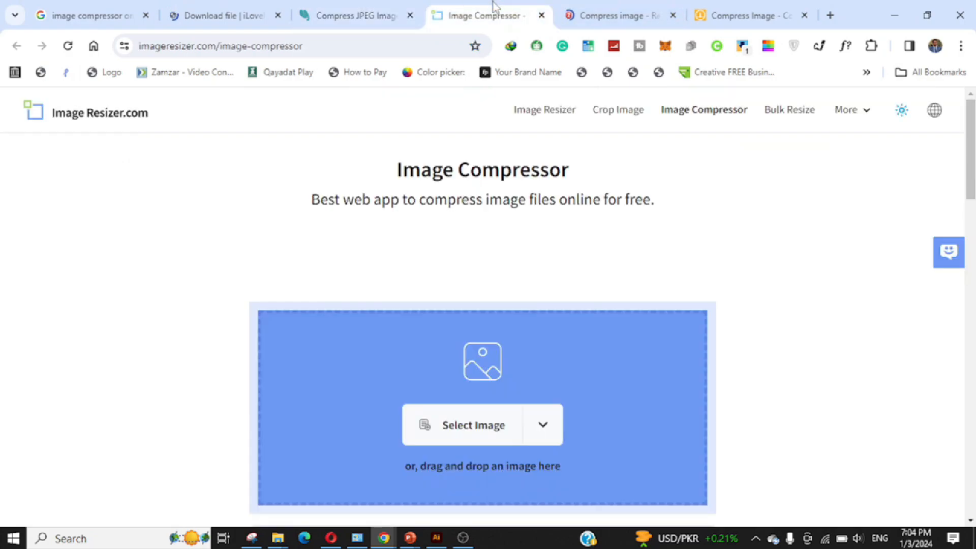
left_click(495, 423)
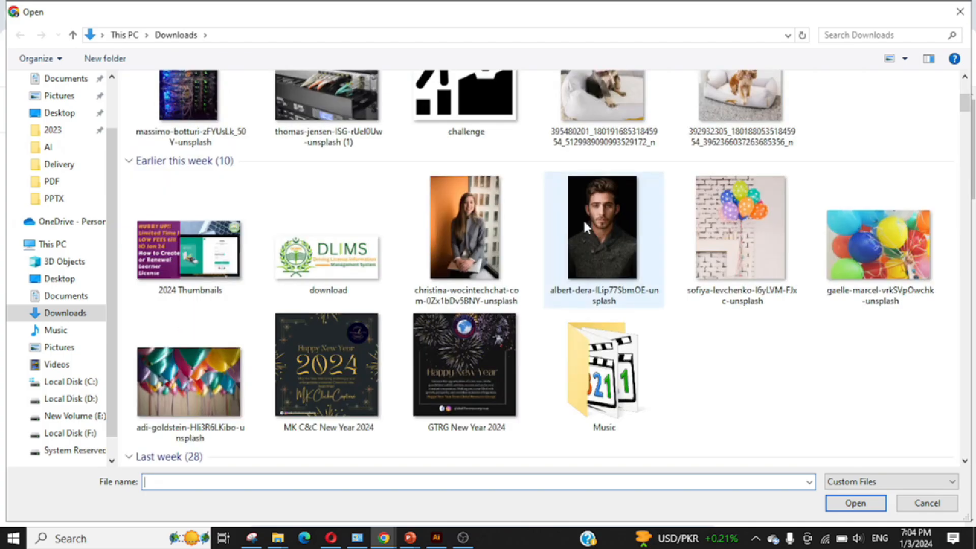
left_click(628, 240)
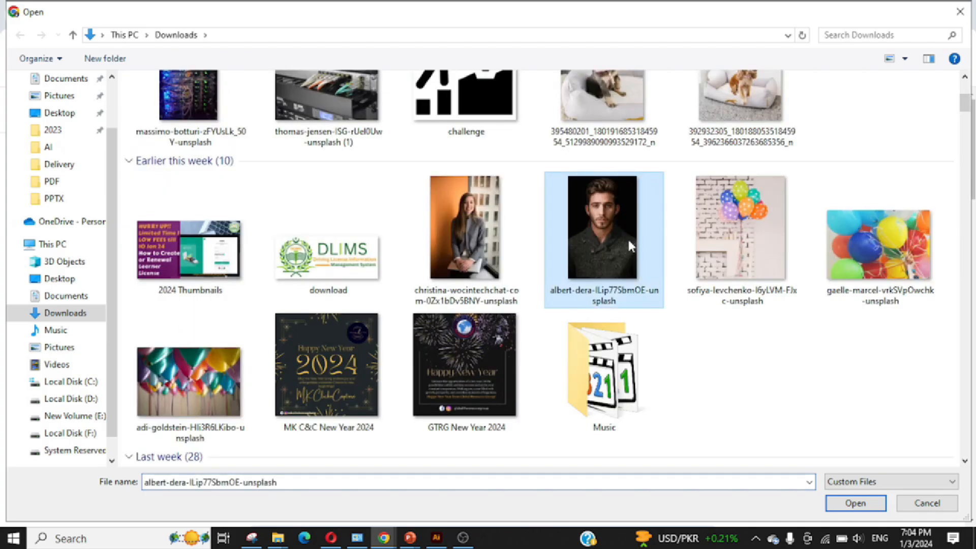
left_click(856, 503)
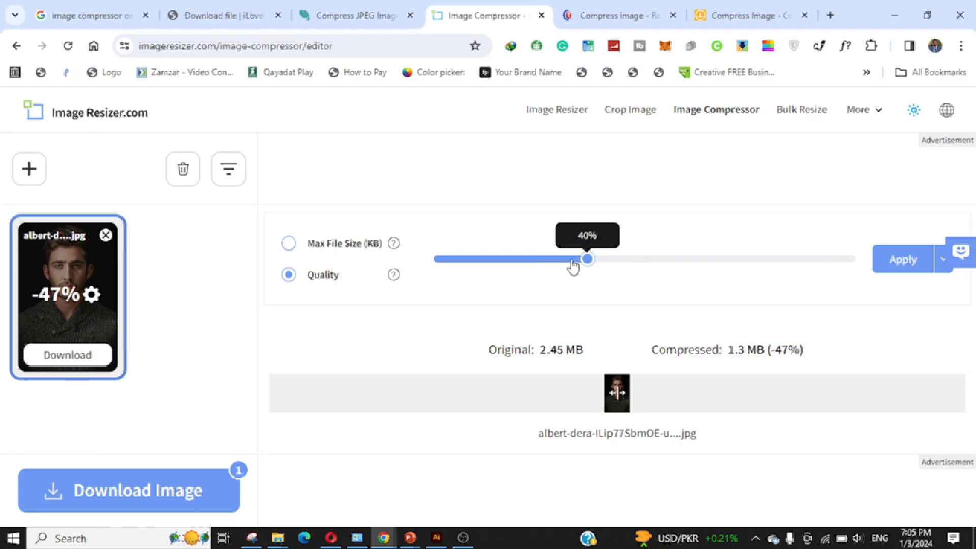
left_click_drag(587, 262, 836, 270)
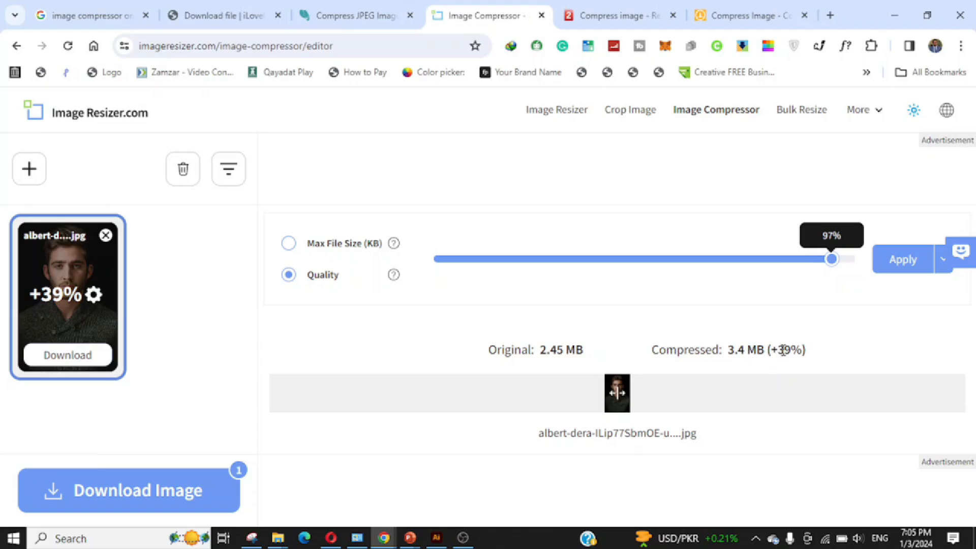
Recompress the portrait in Image Resizer at 16% quality and again with a maximum file size of 20 KB
left_click_drag(831, 259, 489, 273)
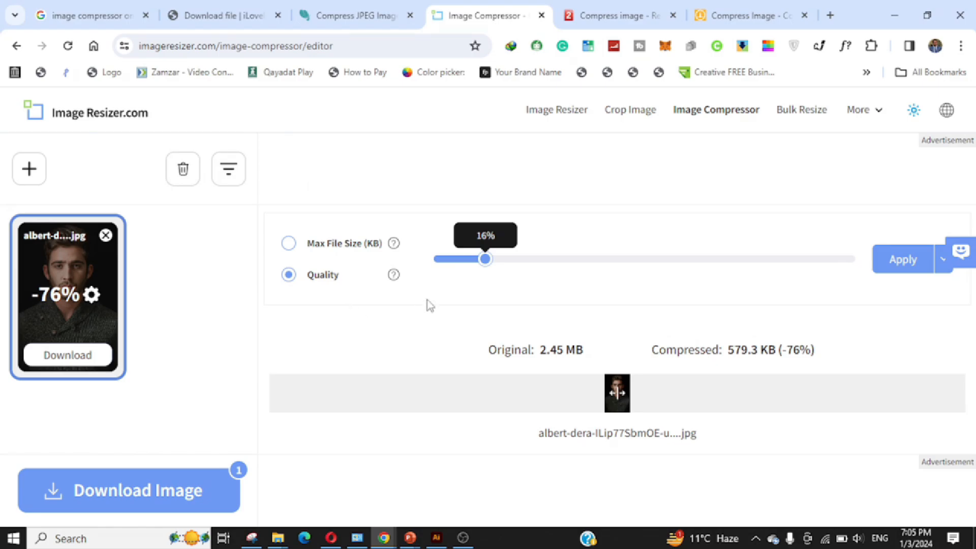
left_click(318, 248)
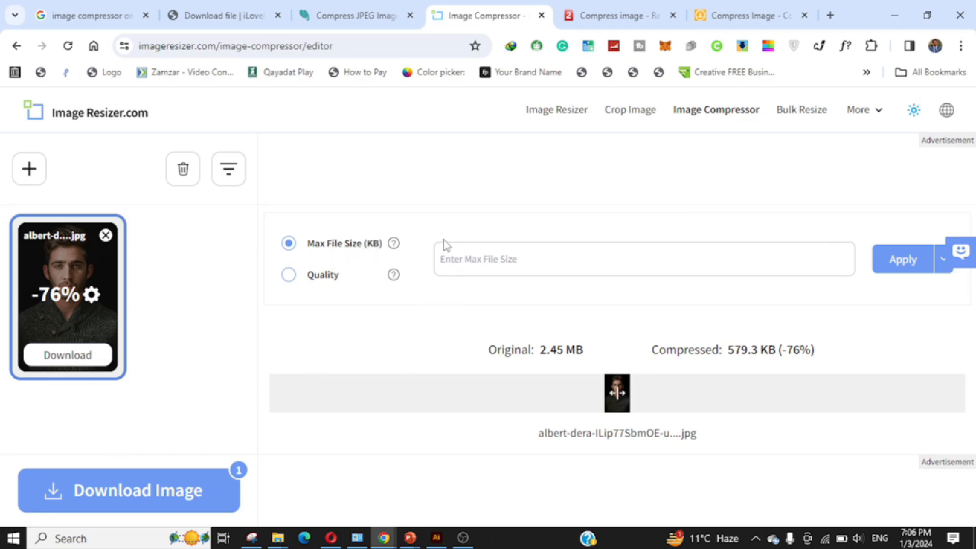
left_click(484, 261)
type("20")
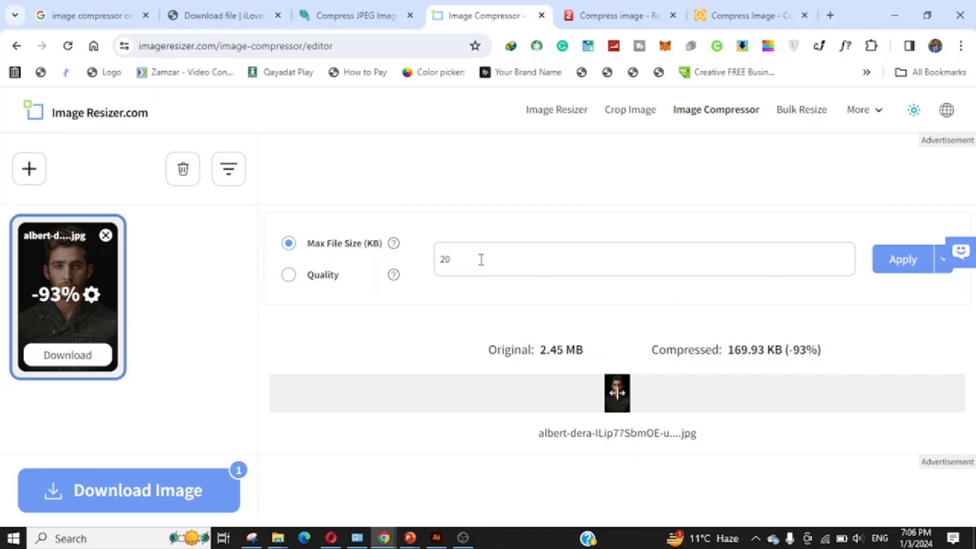
Switch the Image Resizer compression back to quality mode and lower the portrait's quality to 5%
left_click_drag(481, 259, 438, 259)
left_click(291, 272)
left_click(291, 272)
left_click_drag(459, 269, 431, 269)
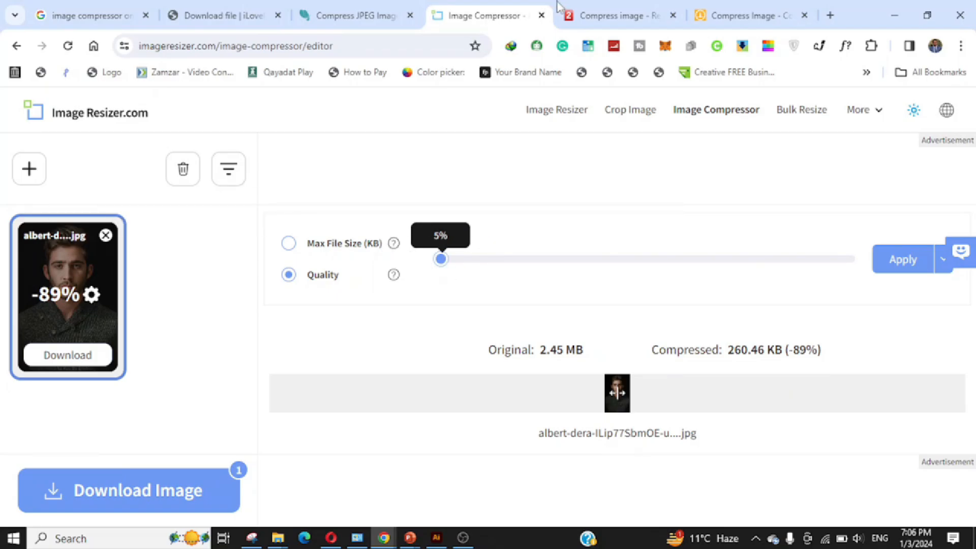
Upload the original portrait of the man from Downloads to Compress2Go and compress it
left_click(569, 15)
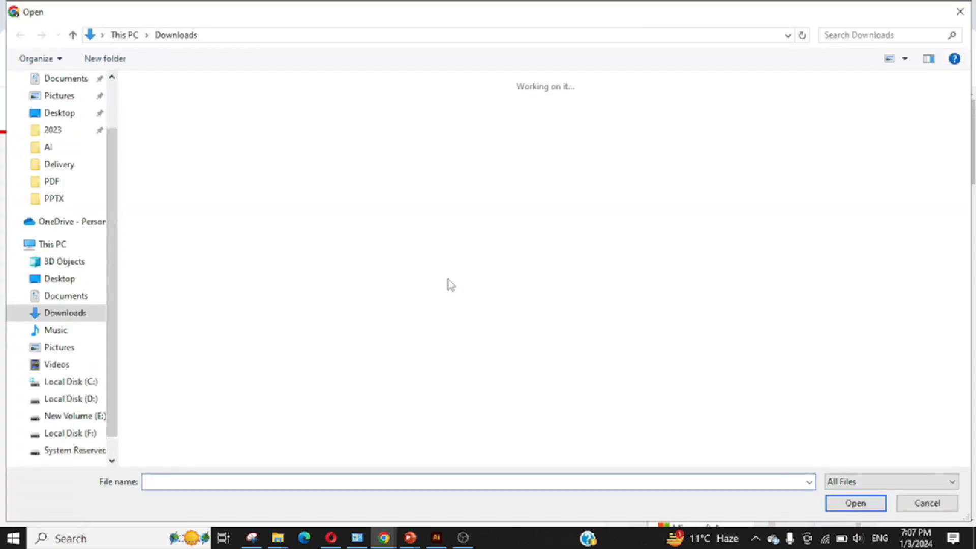
scroll(736, 277, "down", 5)
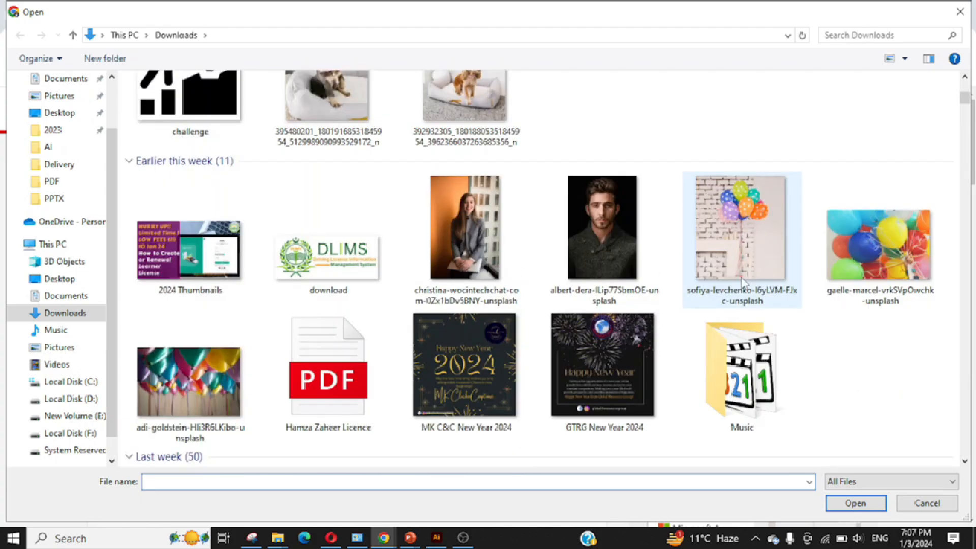
left_click(619, 274)
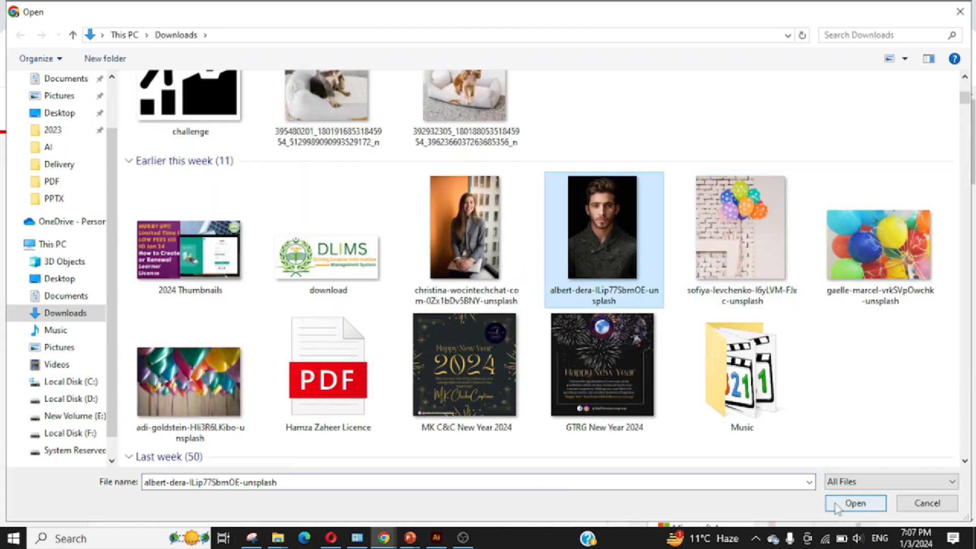
left_click(836, 505)
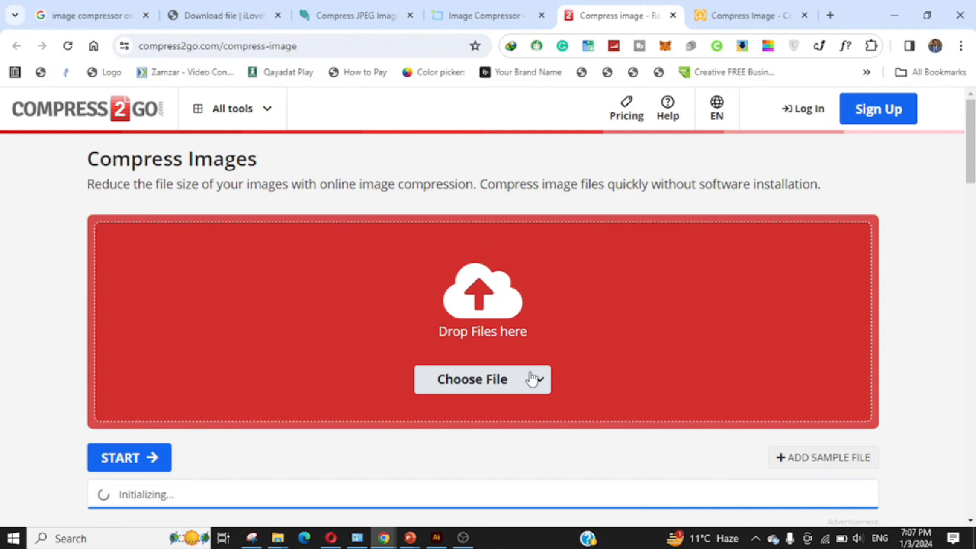
scroll(694, 468, "down", 1)
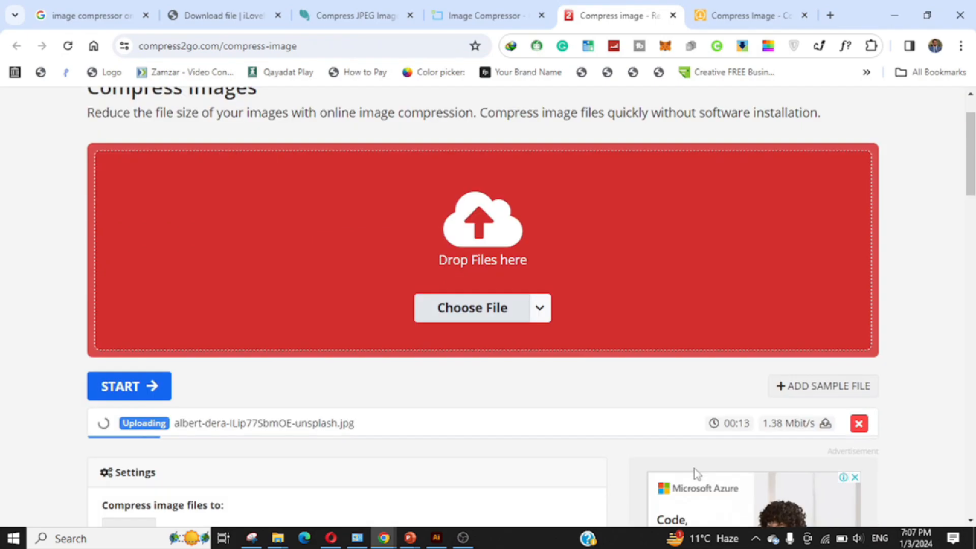
Switch to the CompressNow site, review its usage instructions and set the compression level to 83%
key("ctrl+Tab")
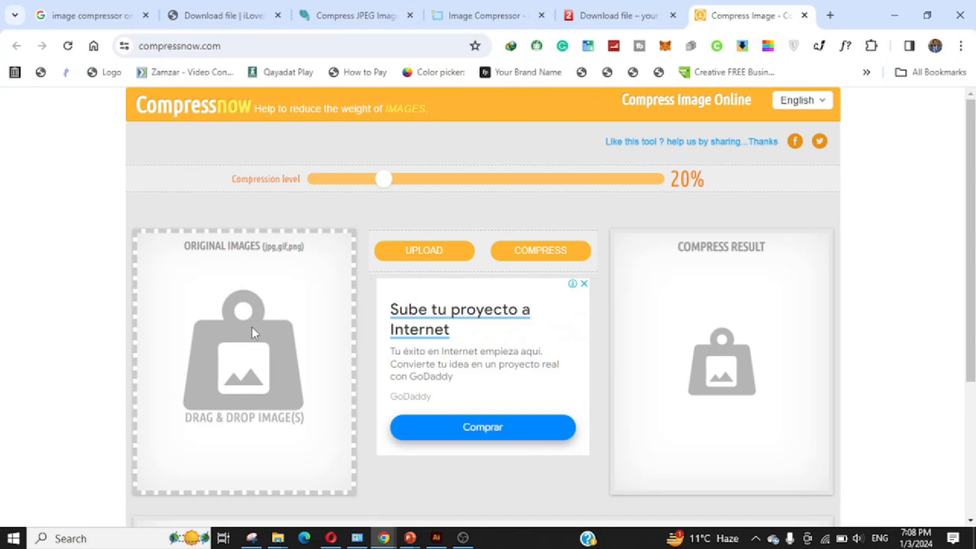
scroll(252, 326, "down", 2)
scroll(255, 318, "up", 2)
scroll(257, 319, "down", 5)
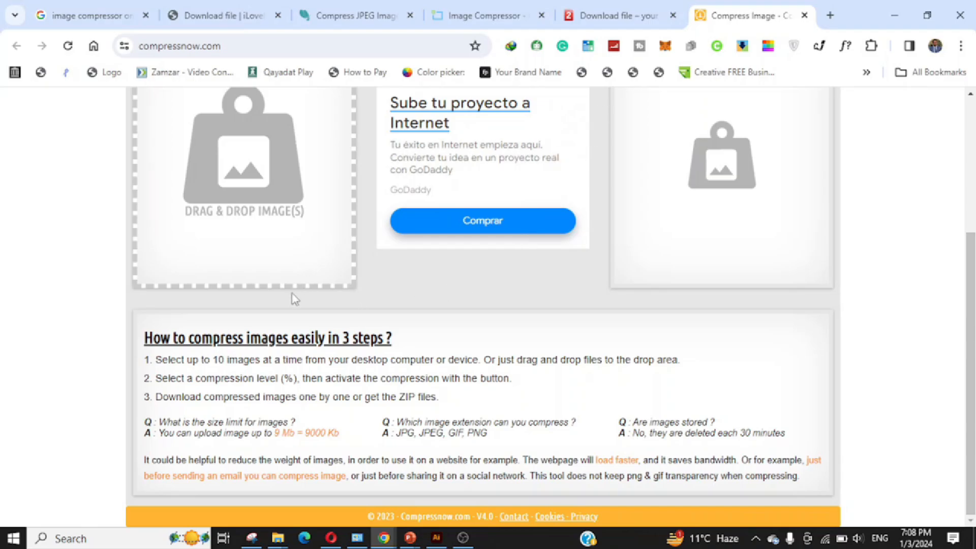
scroll(507, 172, "up", 5)
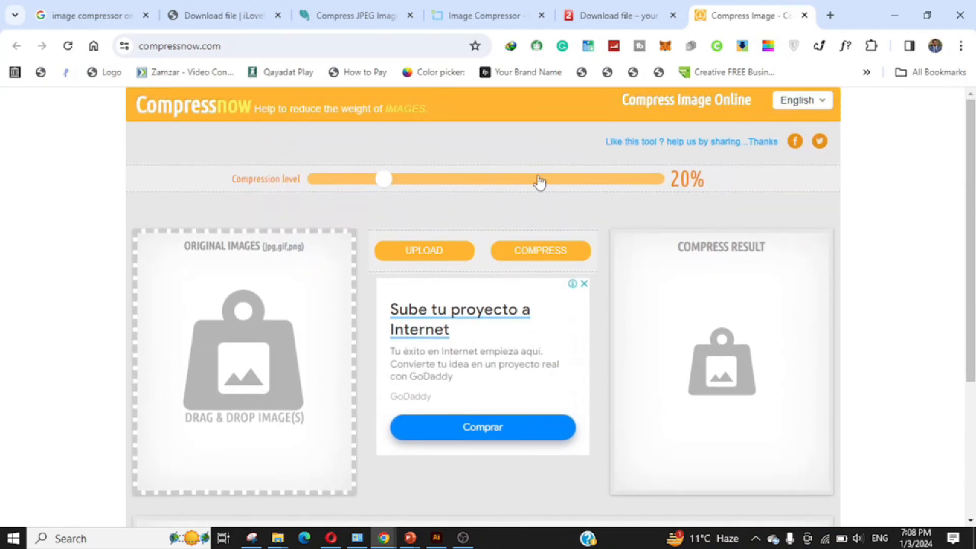
left_click(391, 178)
left_click_drag(414, 181, 597, 179)
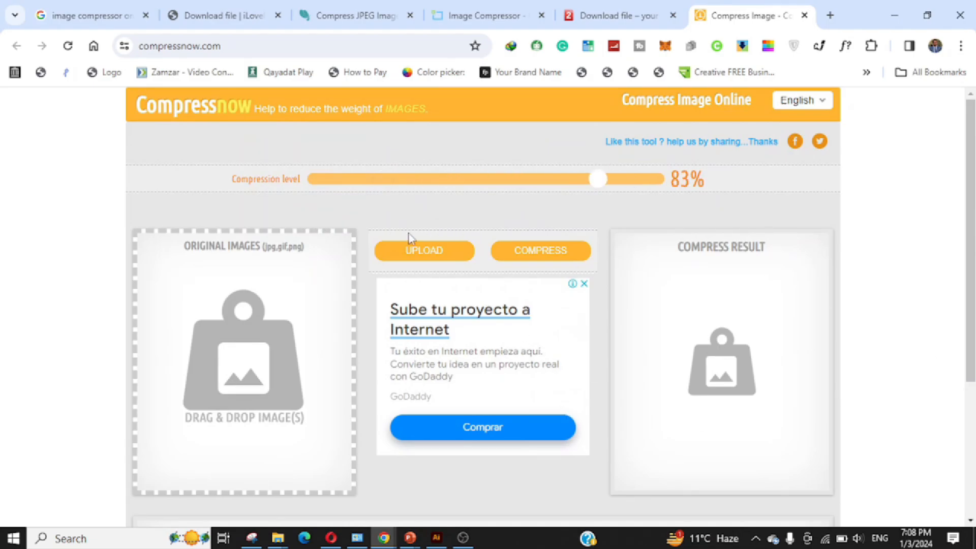
Upload the original portrait of the man from Downloads to CompressNow
left_click(409, 252)
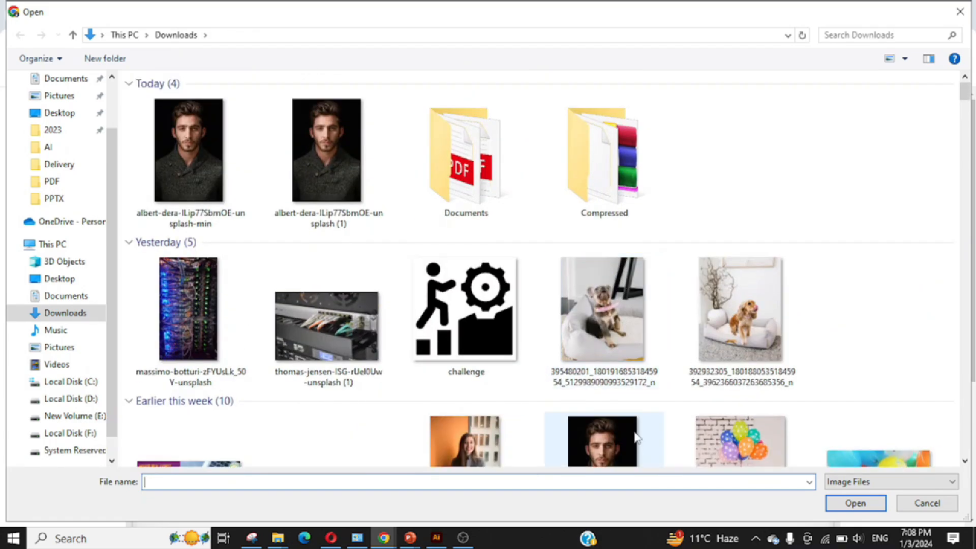
left_click(636, 438)
left_click(856, 503)
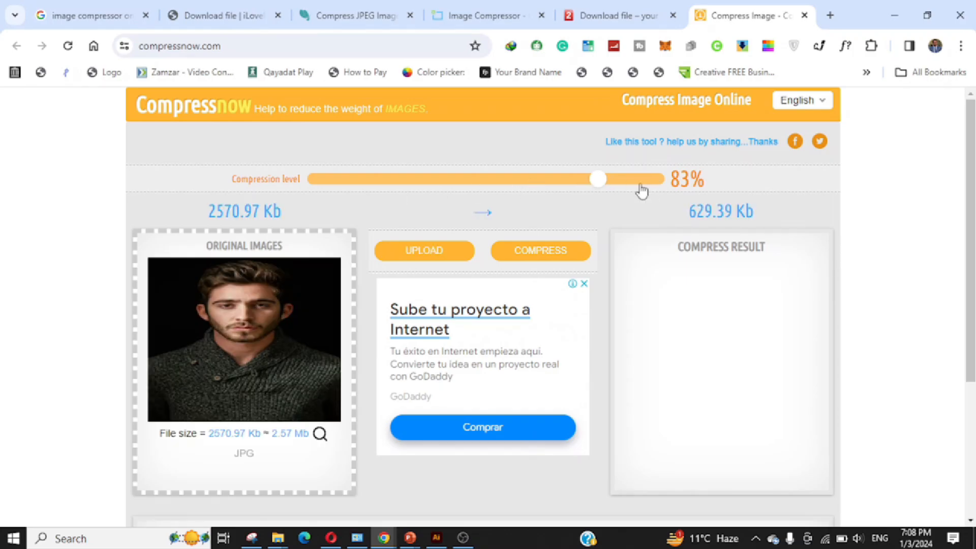
Compress the uploaded portrait in CompressNow at a compression level of 19% and again at 90%
left_click_drag(598, 183, 383, 190)
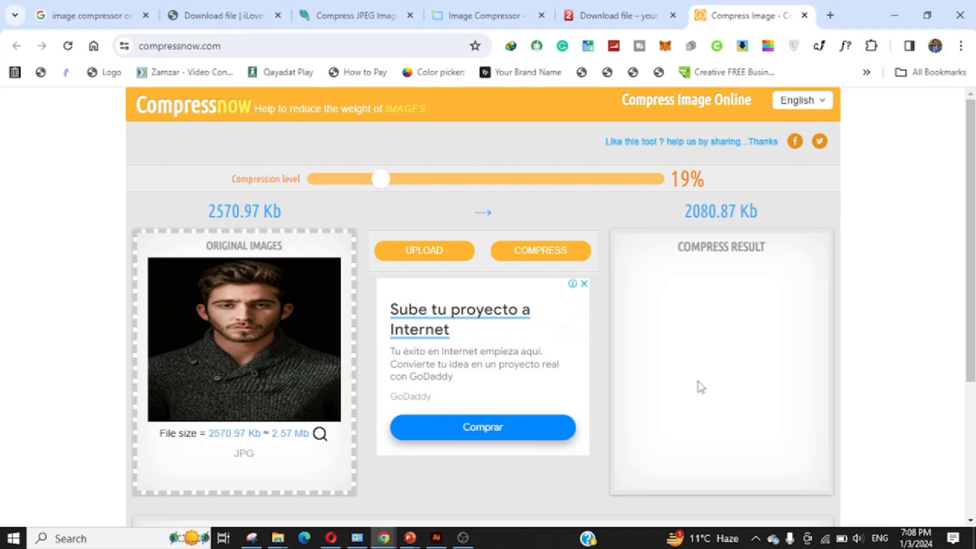
left_click(510, 251)
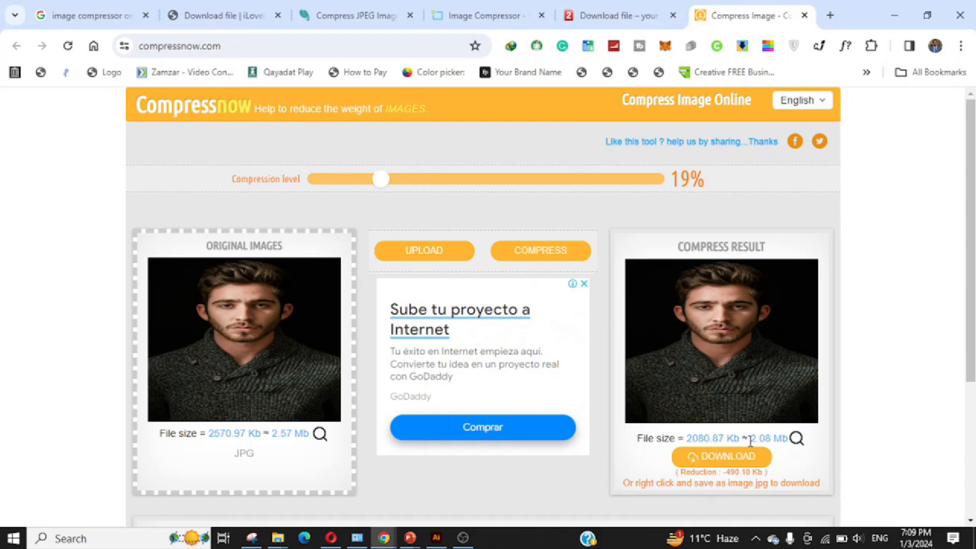
left_click_drag(382, 179, 622, 173)
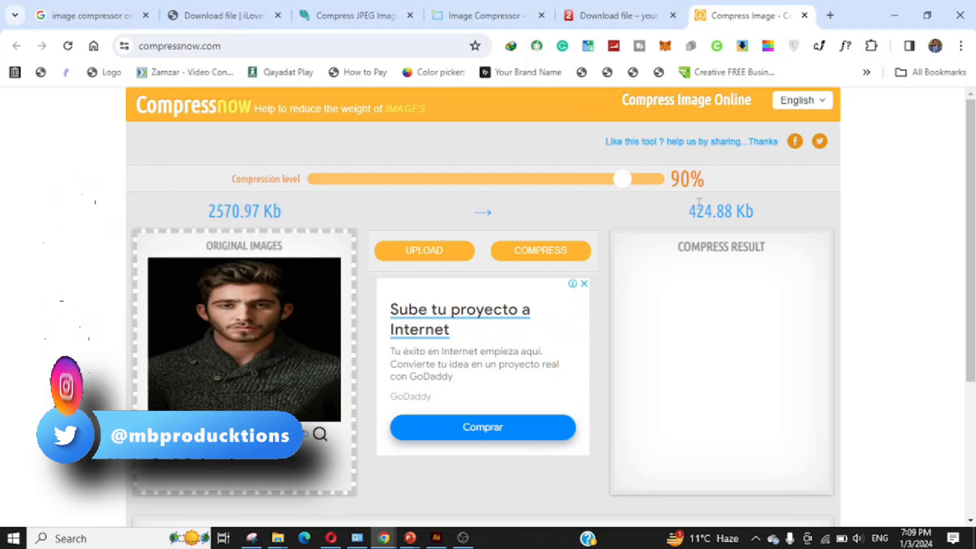
left_click(550, 252)
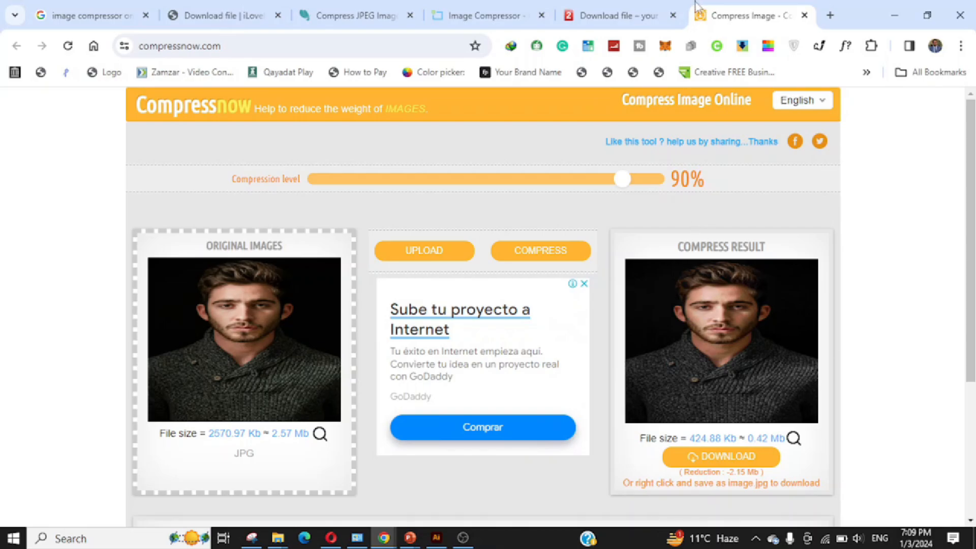
Compare the compressed portrait's file size on Compress2Go with the CompressNow result
left_click(666, 7)
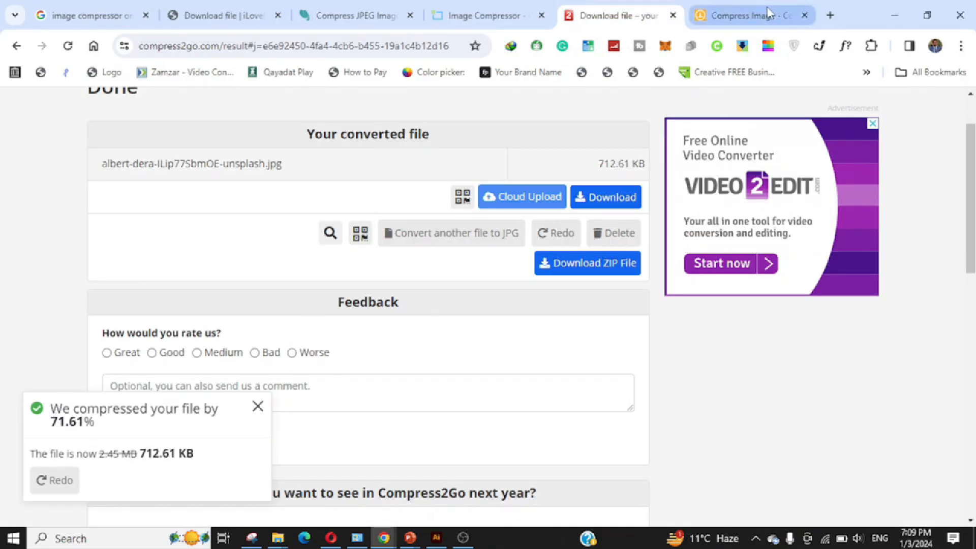
left_click(767, 13)
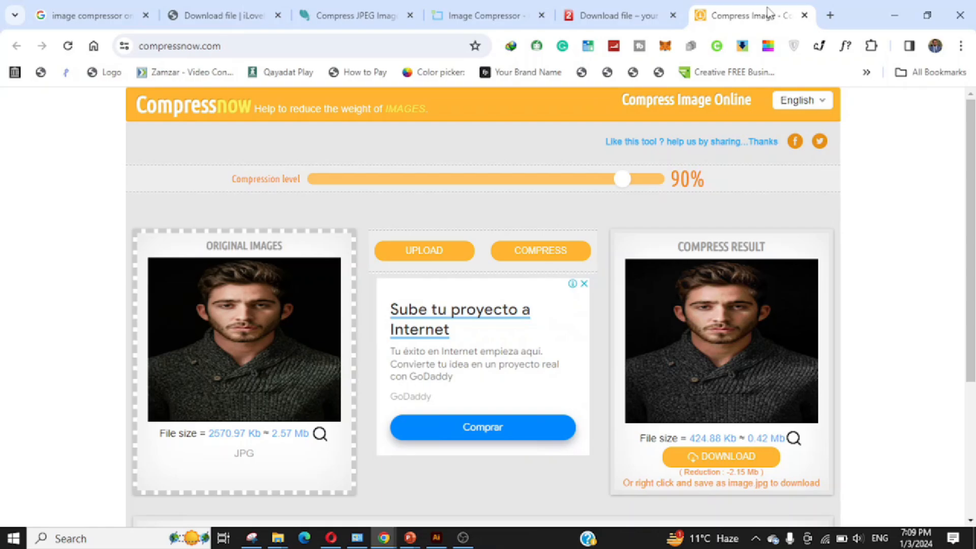
left_click(630, 11)
Return to Image Resizer and recompress the portrait with a maximum file size of 500 KB
left_click(523, 14)
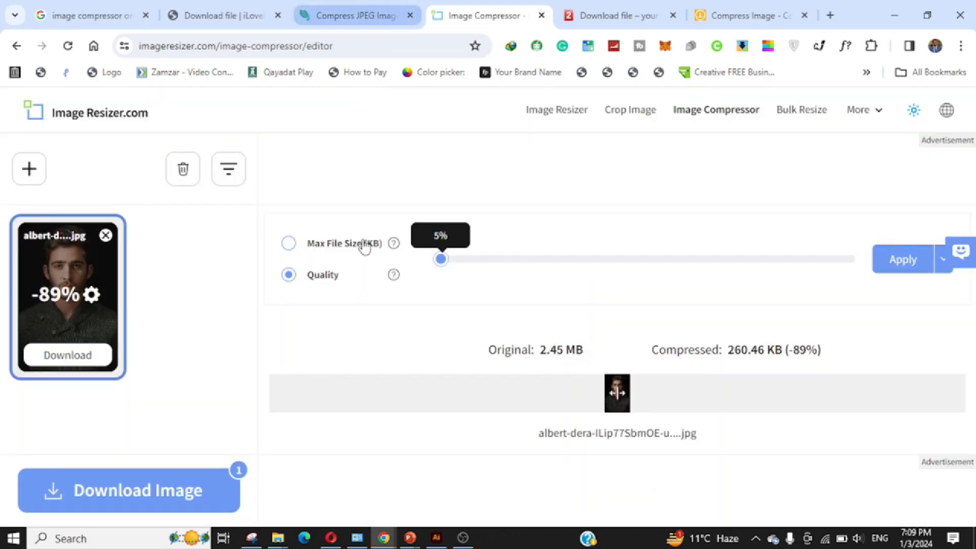
left_click(288, 243)
key("ctrl+a")
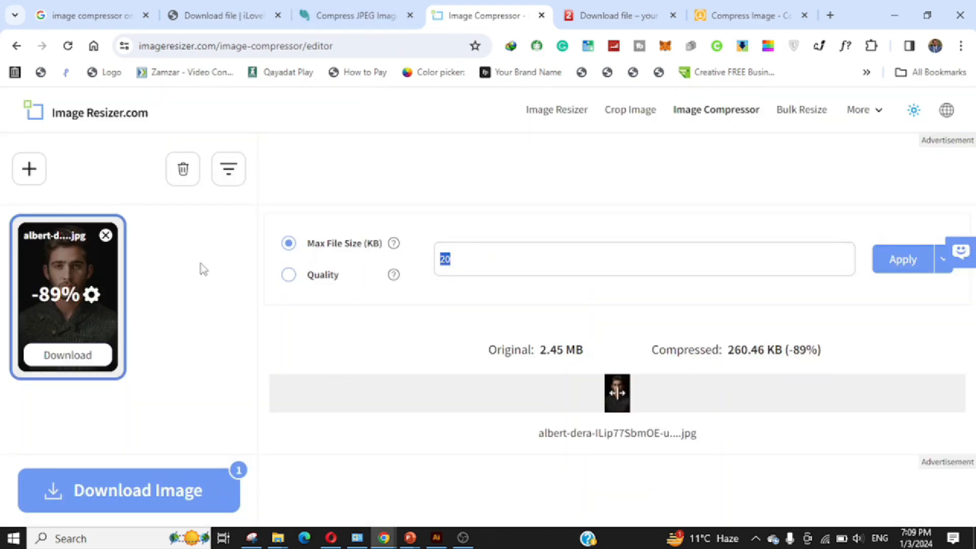
type("500")
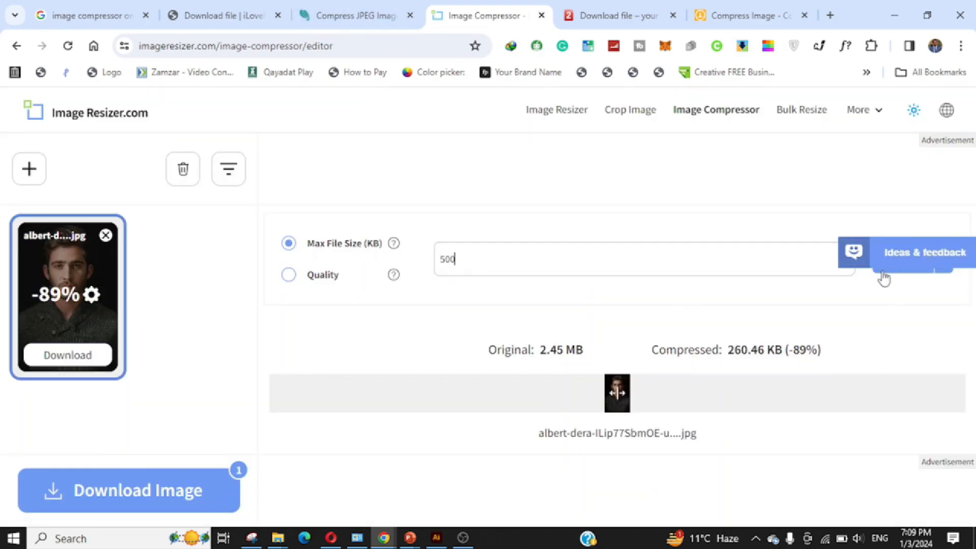
left_click(907, 264)
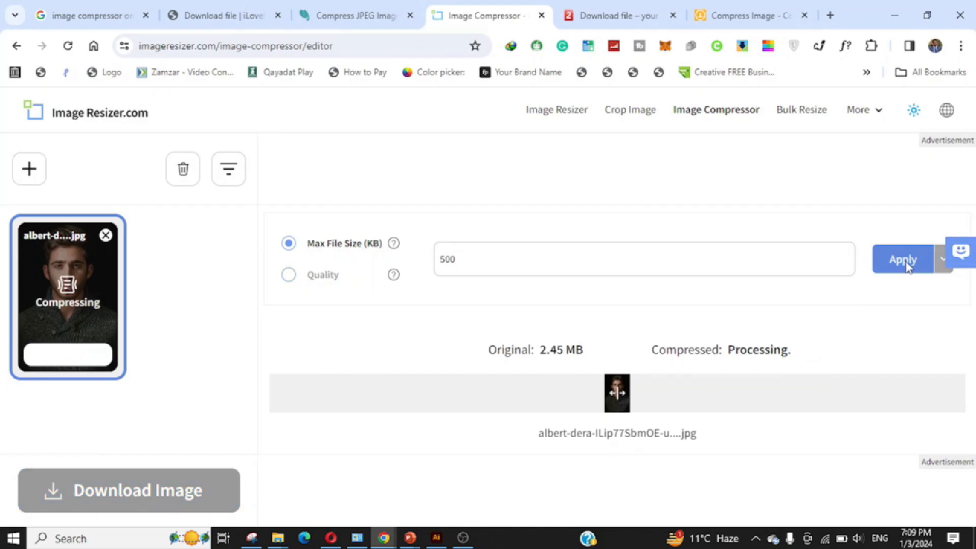